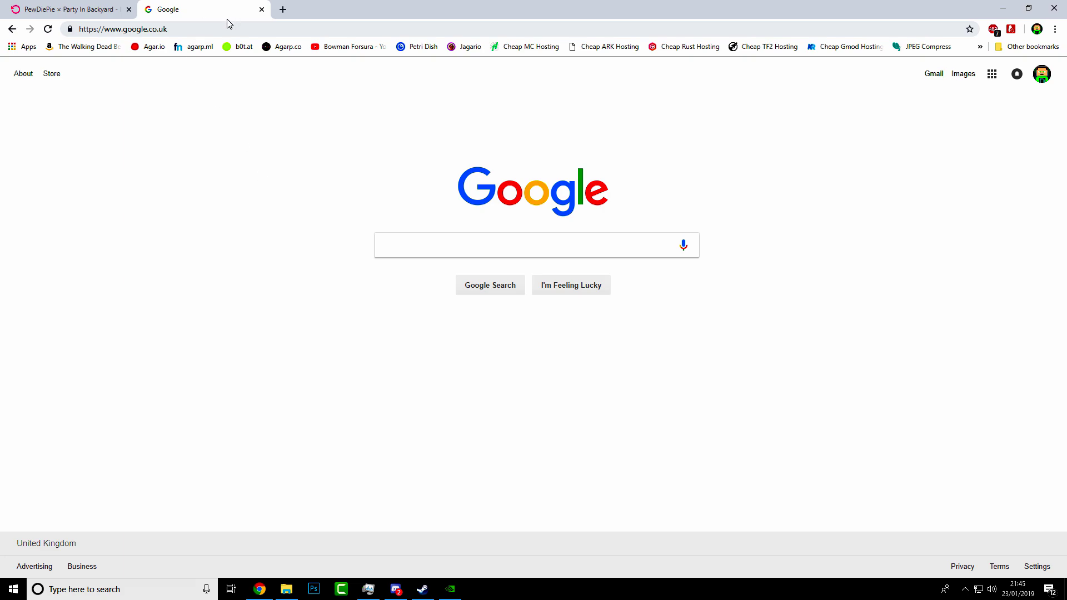
Replace the current address with op-bots.com and load the site's Hub dashboard
{"action": "left_click", "coordinate": [422, 241]}
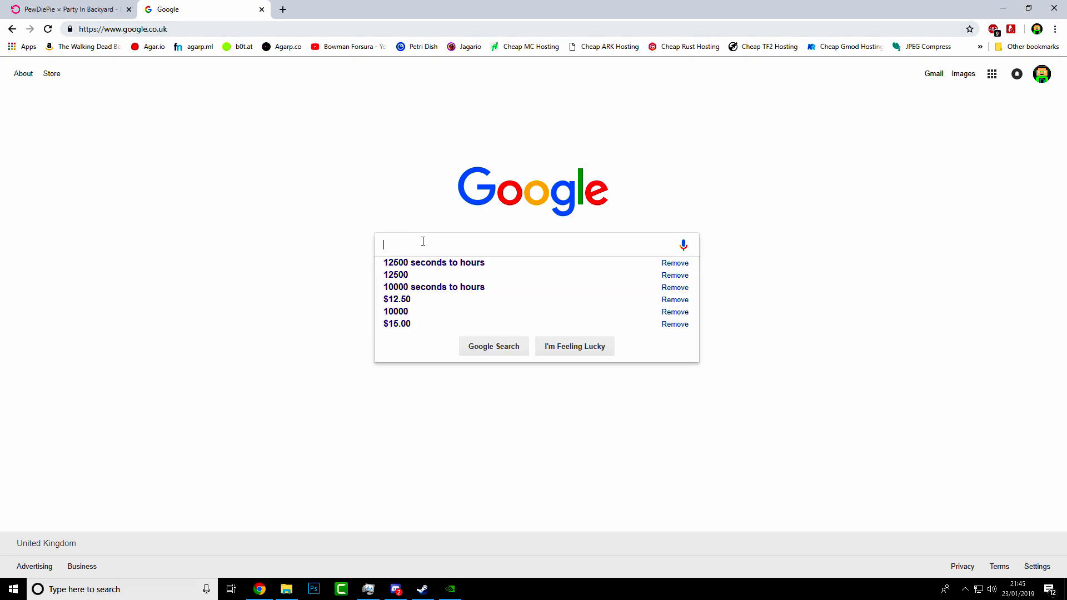
{"action": "left_click", "coordinate": [273, 232]}
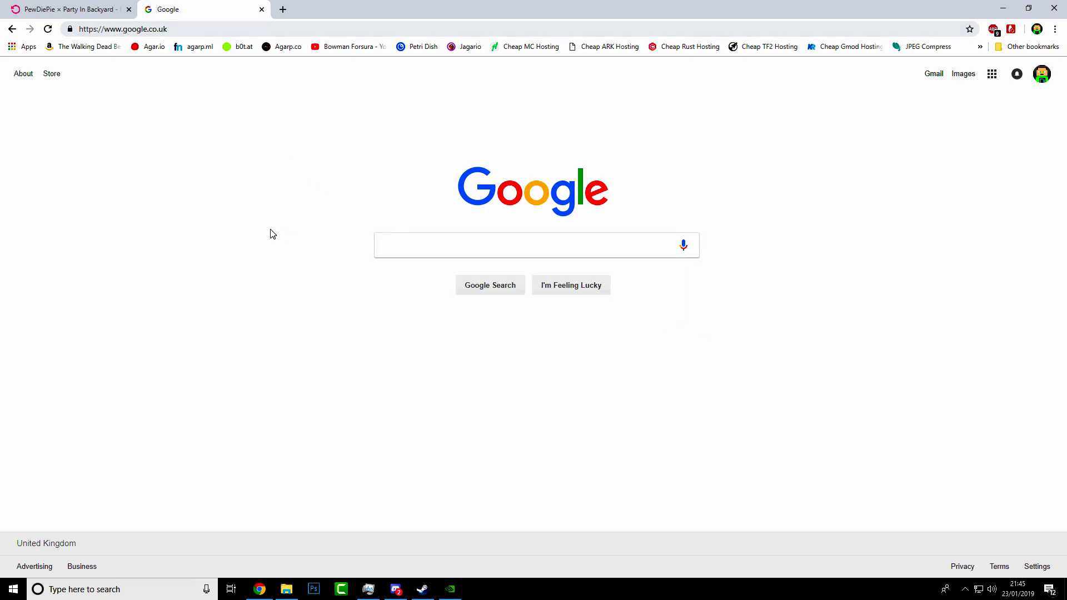
{"action": "left_click", "coordinate": [241, 29]}
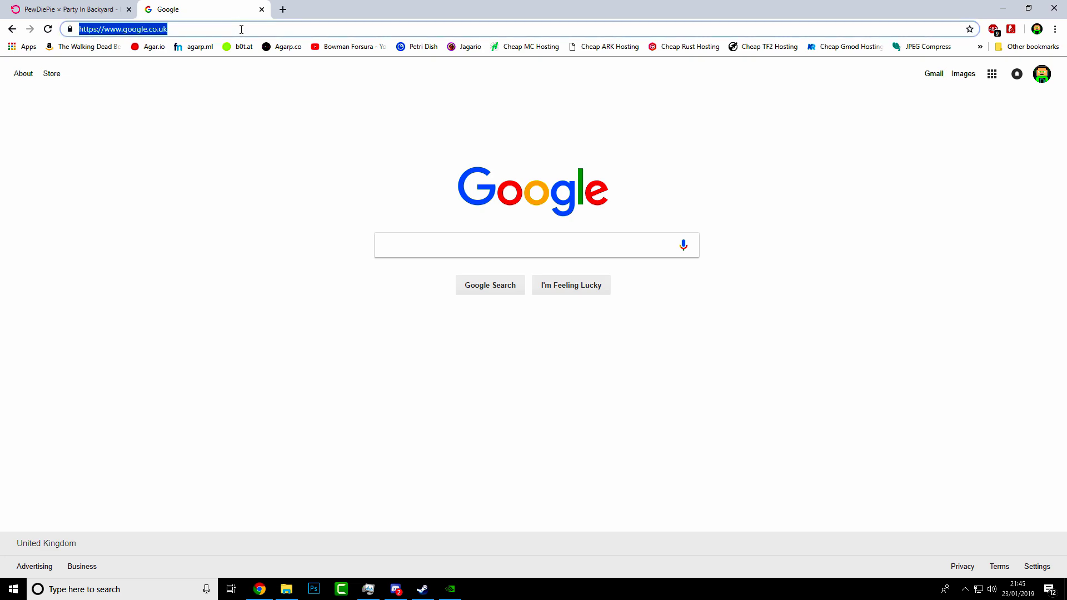
{"action": "type", "text": "op-"}
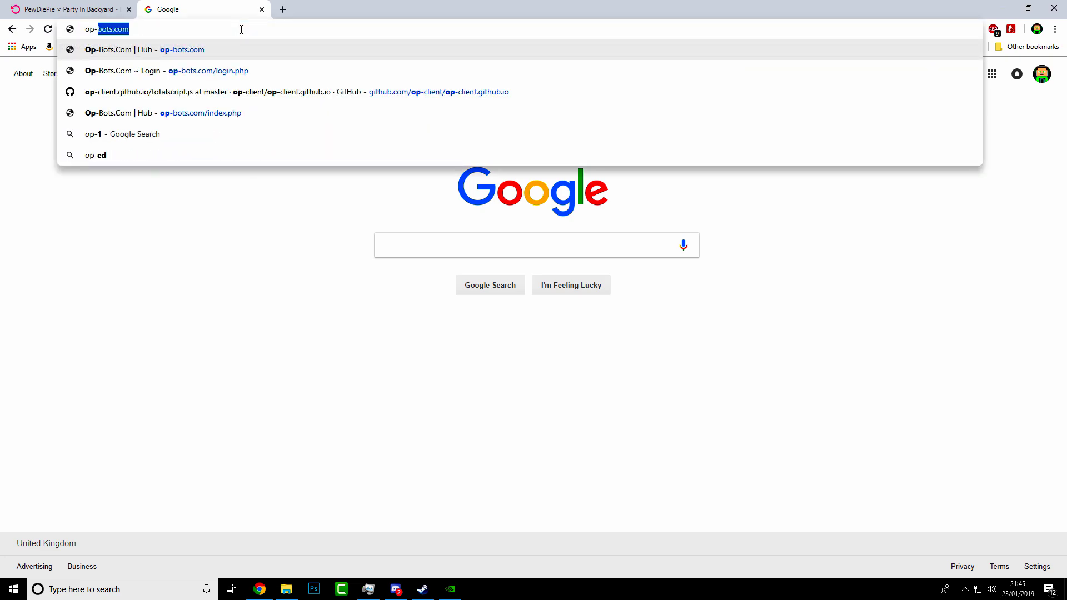
{"action": "type", "text": "bots"}
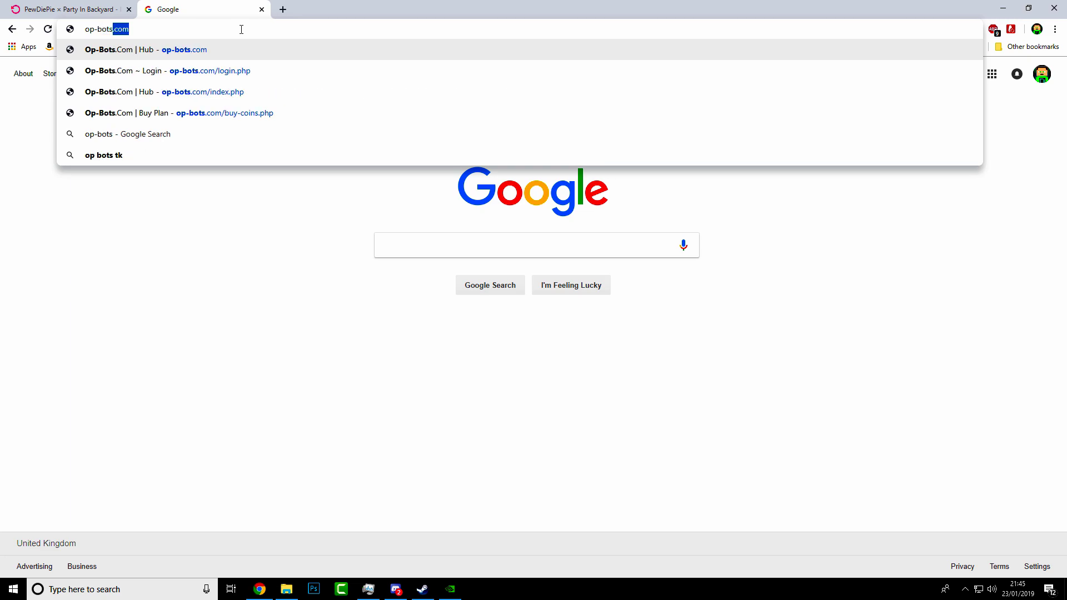
{"action": "type", "text": ".com"}
{"action": "key", "text": "Return"}
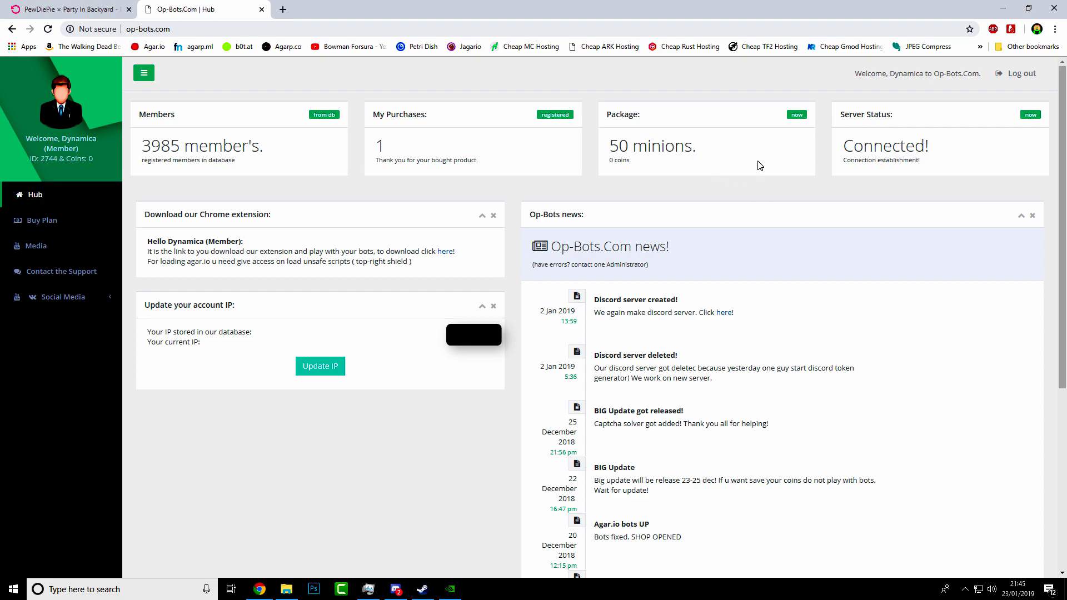
{"action": "left_click_drag", "start_coordinate": [615, 145], "coordinate": [712, 147]}
{"action": "left_click", "coordinate": [424, 151]}
{"action": "double_click", "coordinate": [380, 145]}
{"action": "left_click_drag", "start_coordinate": [611, 145], "coordinate": [722, 157]}
{"action": "left_click", "coordinate": [720, 161]}
Browse the five items in Documents > AgarBots OP Updated in File Explorer
{"action": "left_click", "coordinate": [294, 589]}
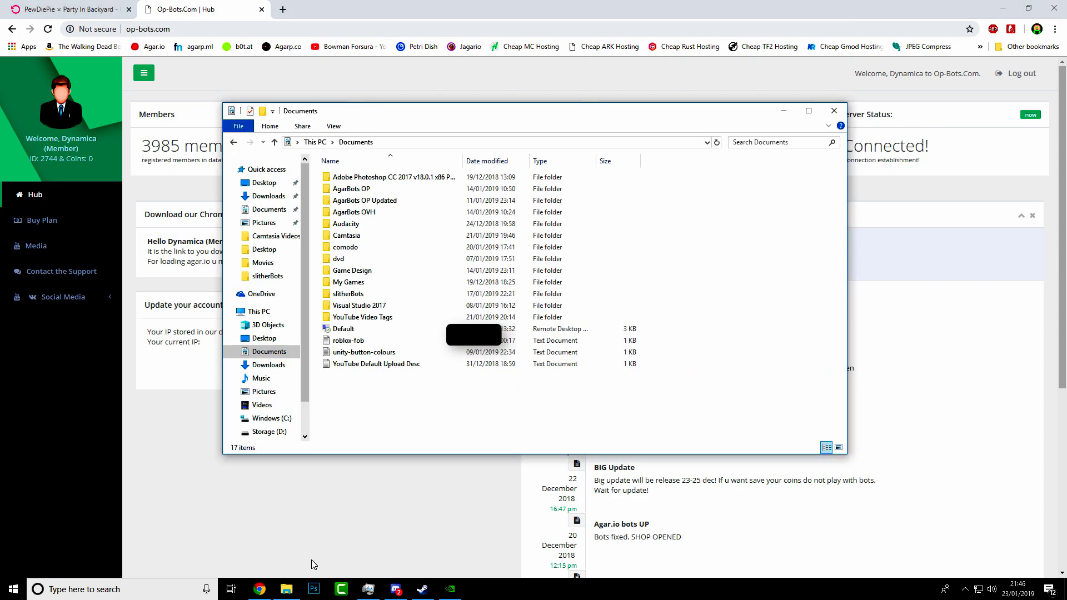
{"action": "double_click", "coordinate": [388, 205]}
{"action": "left_click_drag", "start_coordinate": [379, 286], "coordinate": [410, 163]}
{"action": "left_click", "coordinate": [446, 300]}
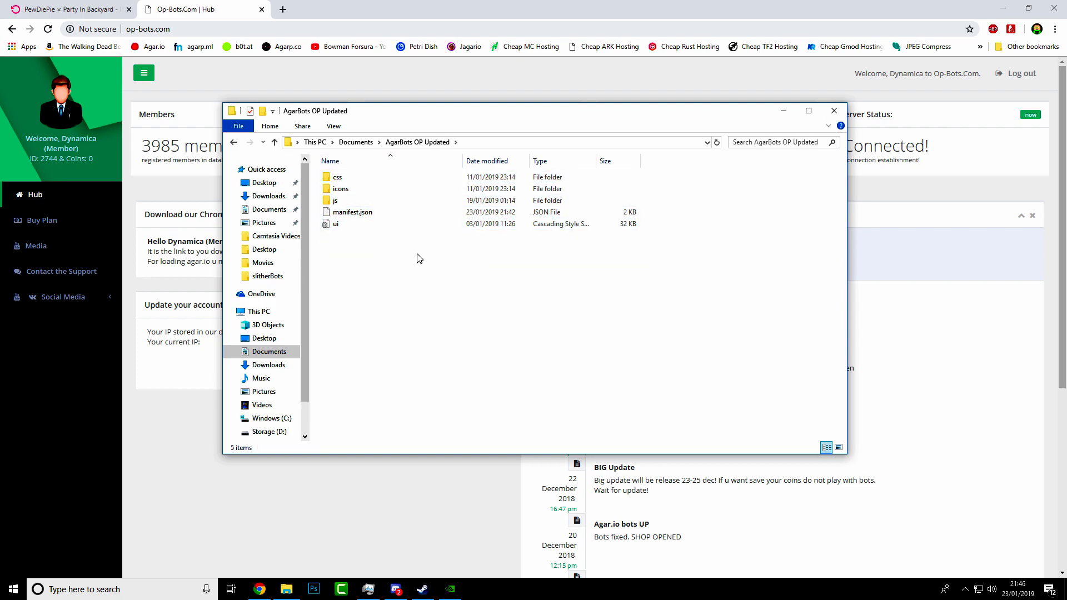
{"action": "left_click", "coordinate": [351, 143]}
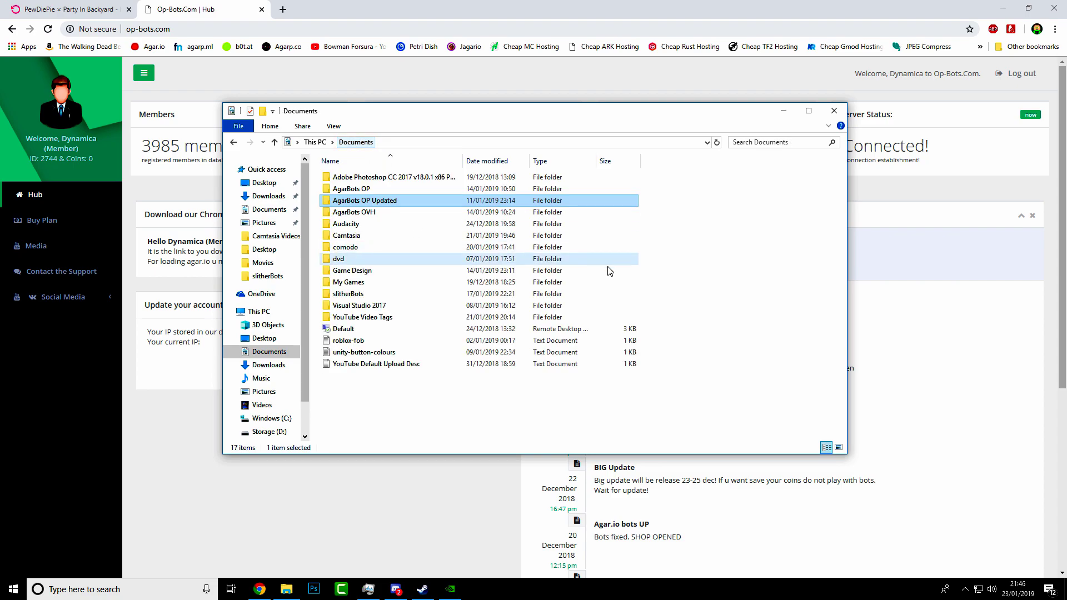
{"action": "right_click", "coordinate": [660, 417]}
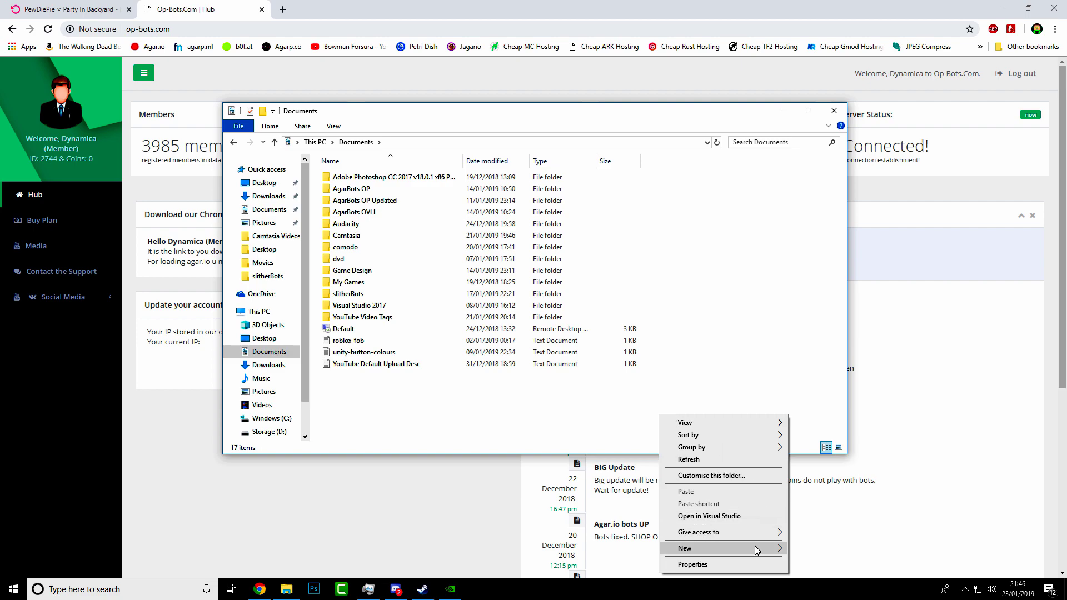
{"action": "mouse_move", "coordinate": [762, 549]}
{"action": "left_click", "coordinate": [744, 309]}
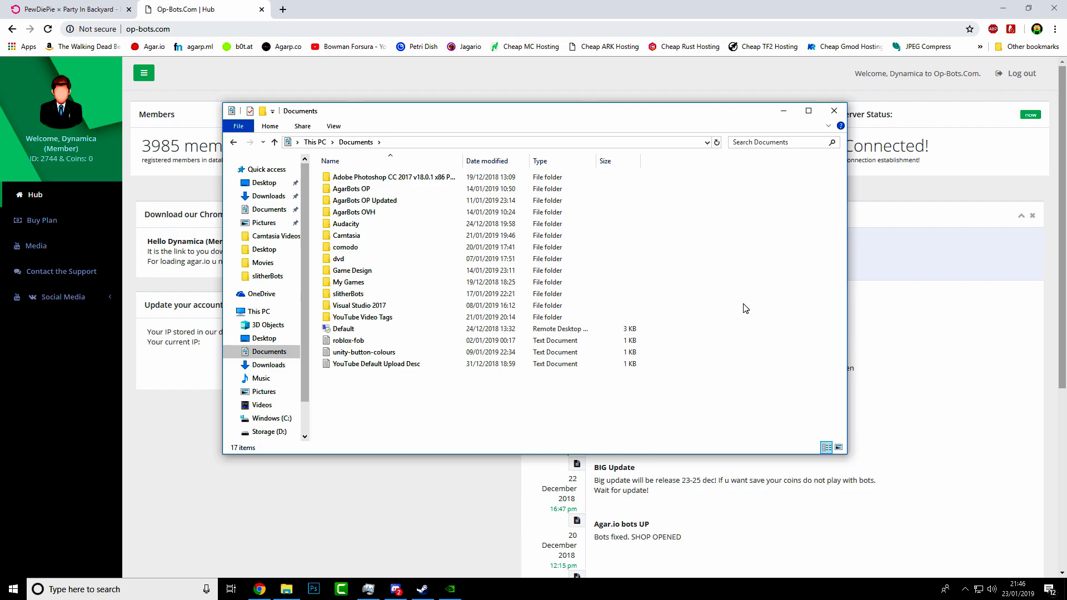
{"action": "left_click", "coordinate": [386, 203]}
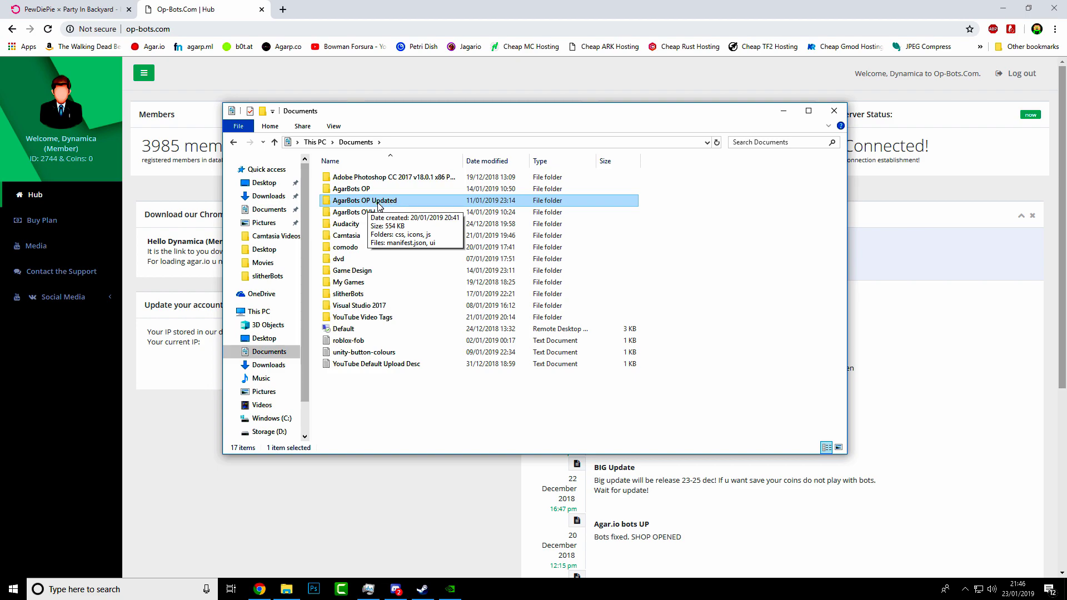
{"action": "double_click", "coordinate": [378, 206]}
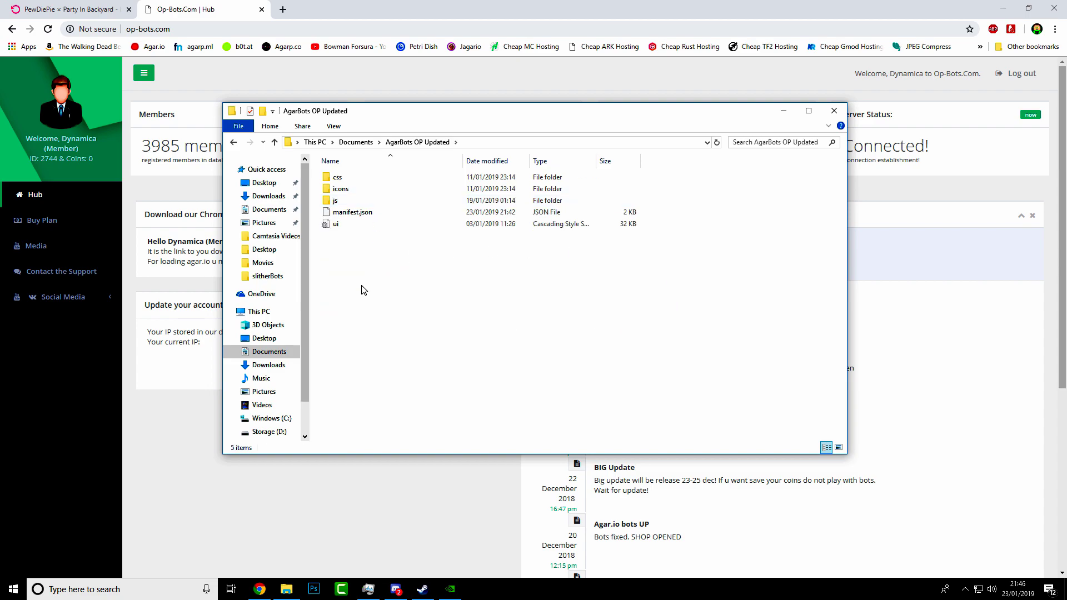
Open Chrome's Extensions page through More tools
{"action": "left_click", "coordinate": [1053, 29]}
{"action": "mouse_move", "coordinate": [1000, 192]}
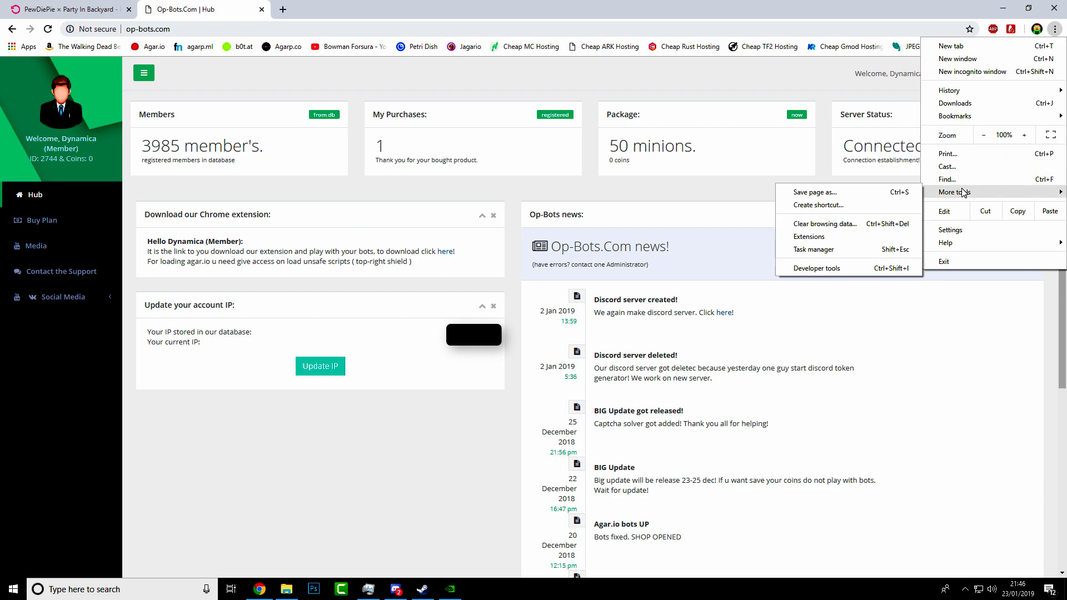
{"action": "left_click", "coordinate": [850, 234]}
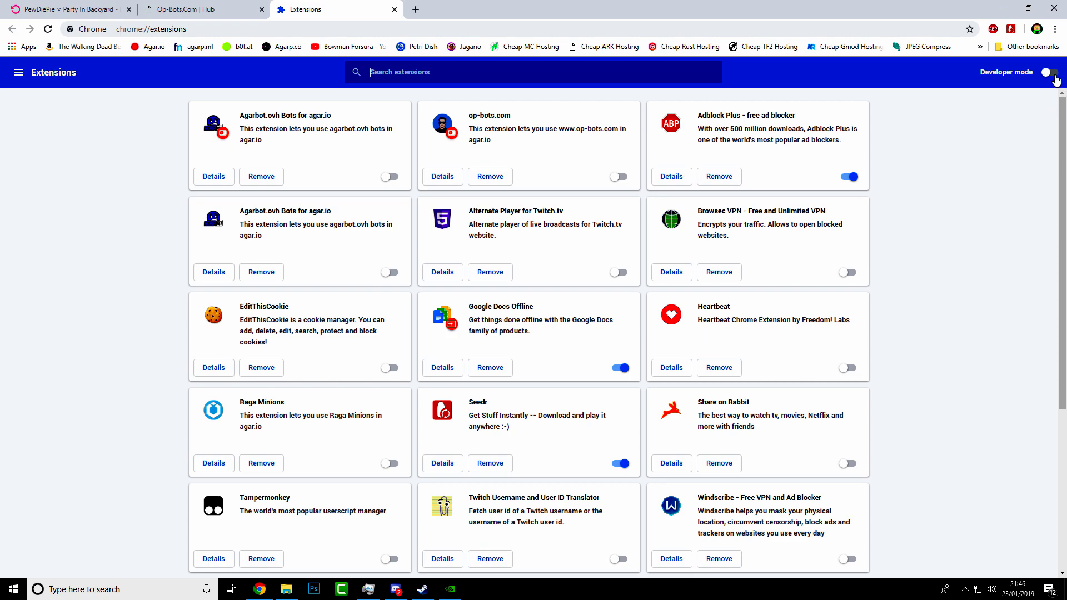
Switch on the op-bots.com extension, toggling Developer mode on and off along the way
{"action": "left_click", "coordinate": [1050, 72]}
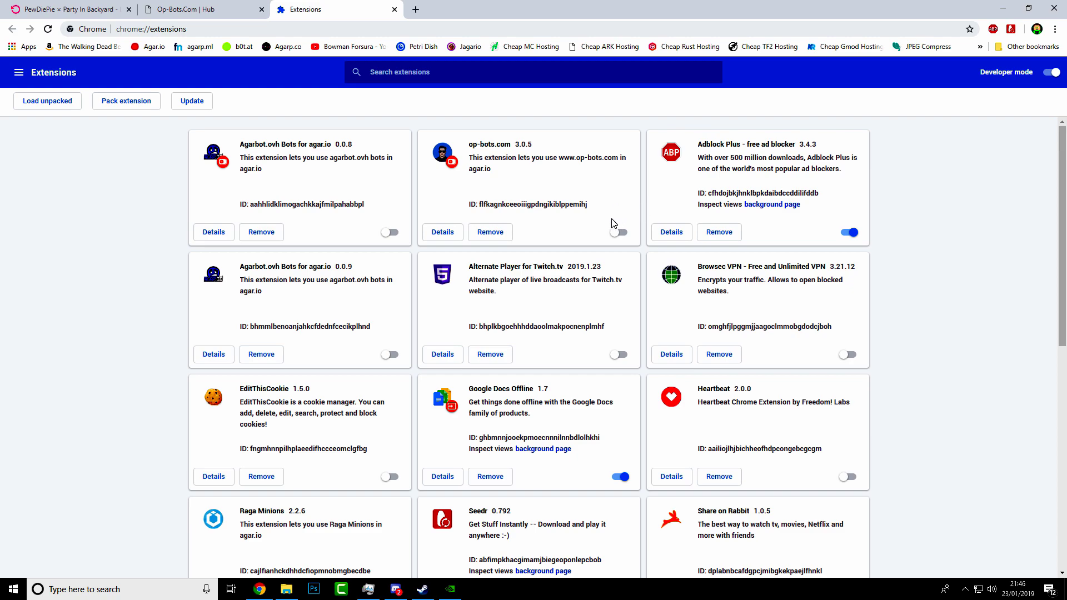
{"action": "left_click_drag", "start_coordinate": [468, 146], "coordinate": [554, 148]}
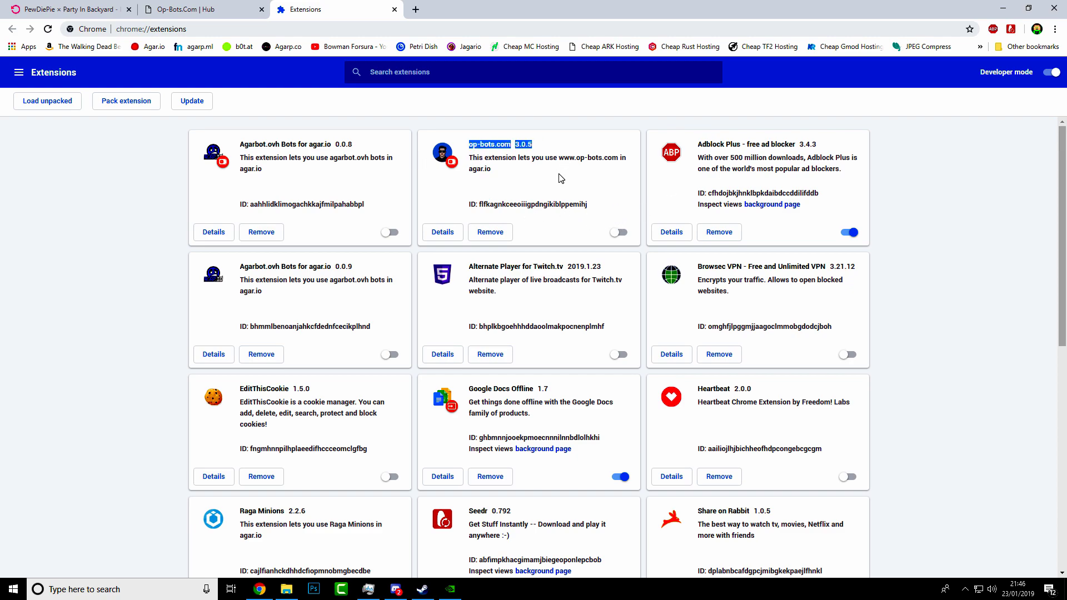
{"action": "left_click", "coordinate": [451, 166]}
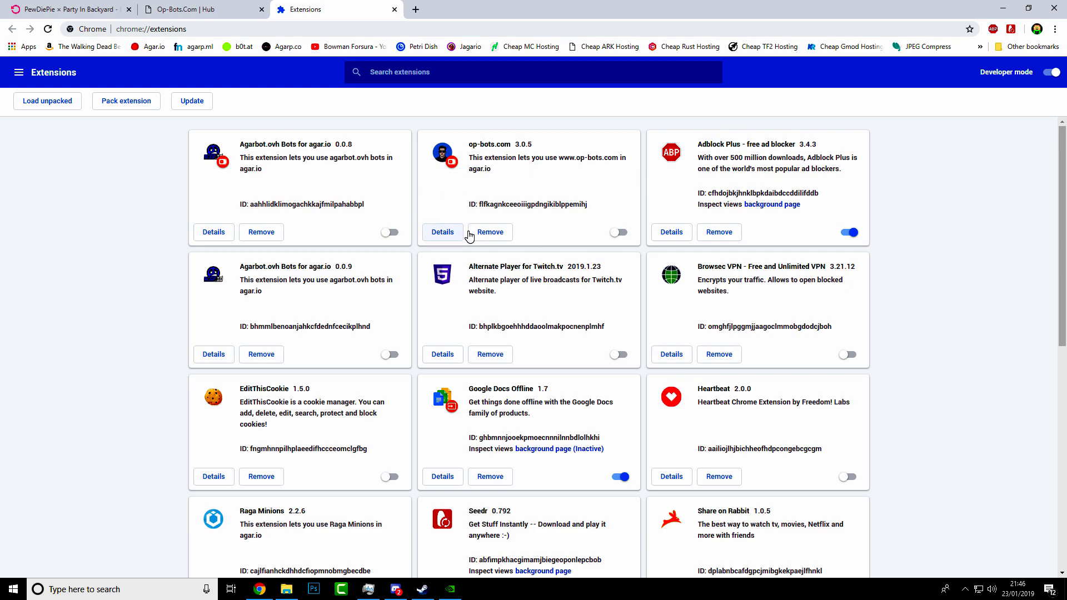
{"action": "left_click", "coordinate": [621, 233]}
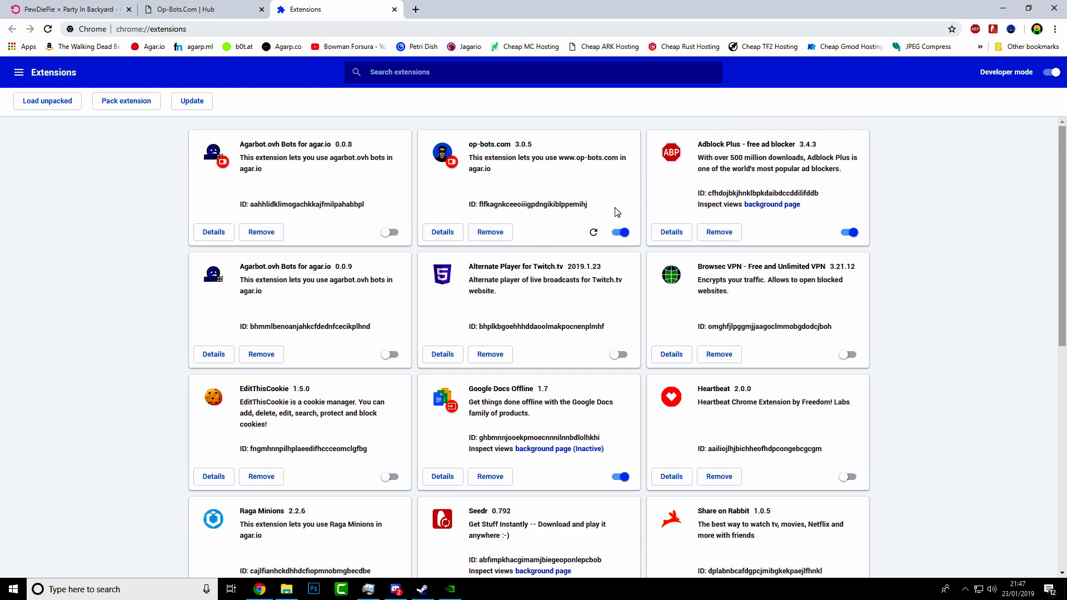
{"action": "left_click", "coordinate": [1054, 74]}
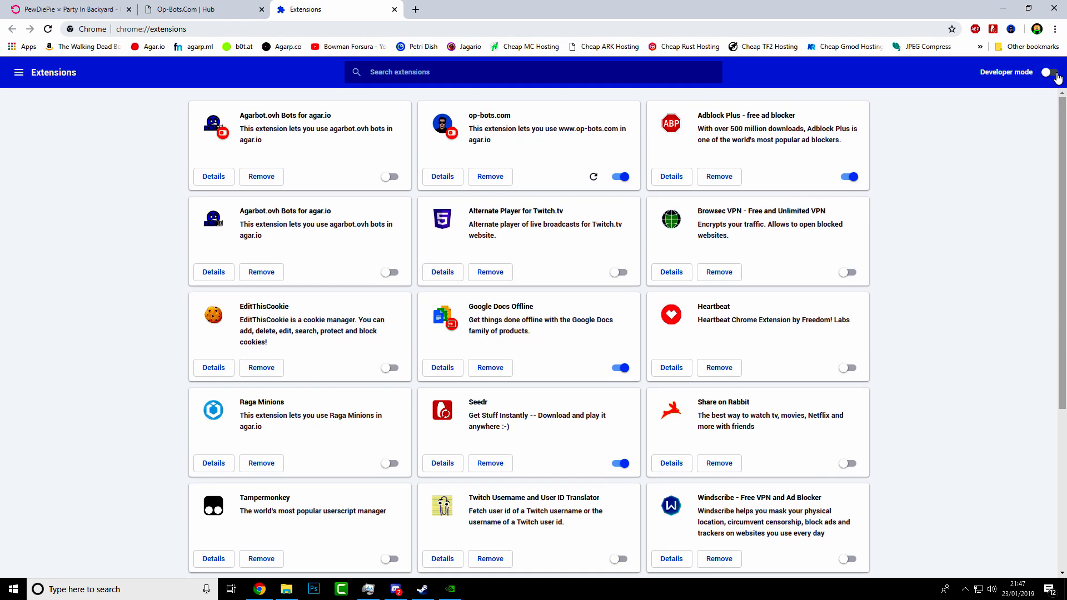
{"action": "left_click", "coordinate": [1056, 75]}
Turn Developer mode off, then show the Op-Bots Buy Plan coin packages from the Hub tab
{"action": "left_click", "coordinate": [1051, 73]}
{"action": "left_click", "coordinate": [216, 5]}
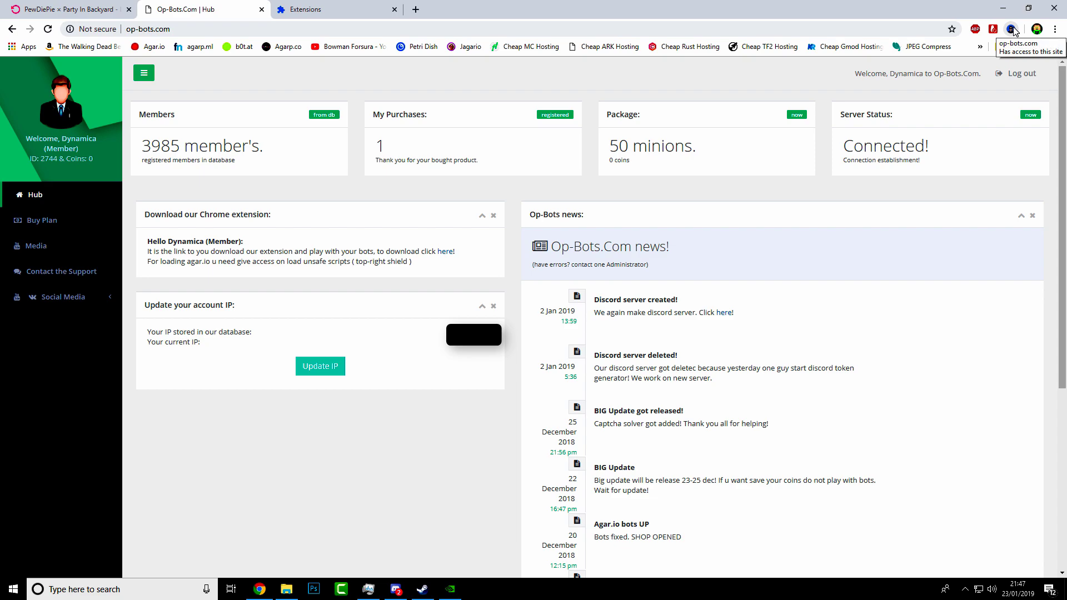
{"action": "left_click", "coordinate": [72, 224]}
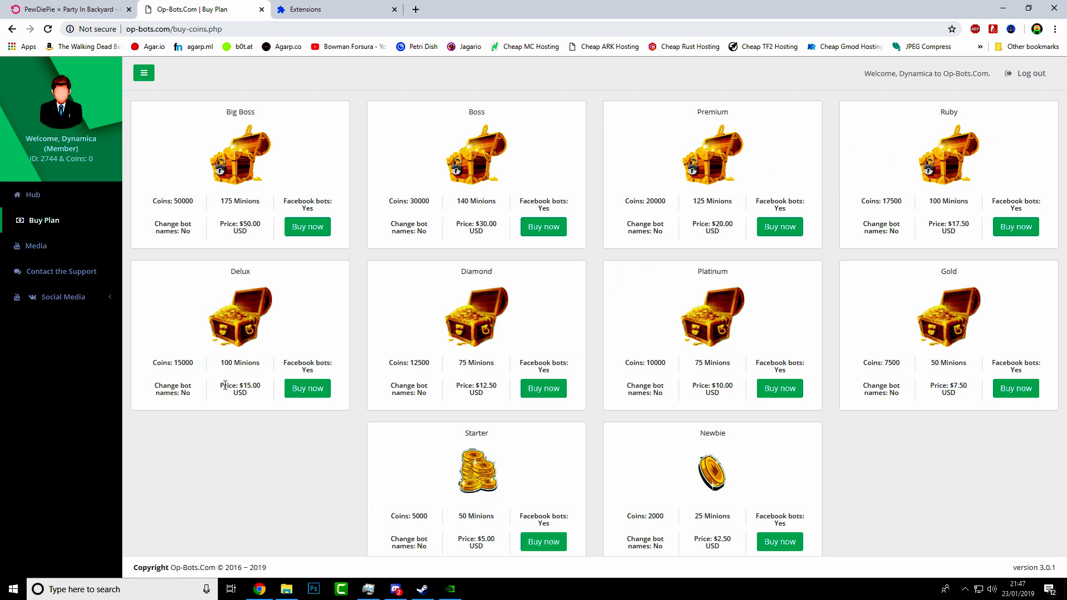
Compare the Delux plan's $15.00 price with the Newbie plan's 25 Minions
{"action": "left_click_drag", "start_coordinate": [231, 383], "coordinate": [265, 386]}
{"action": "left_click", "coordinate": [252, 454]}
{"action": "left_click_drag", "start_coordinate": [694, 520], "coordinate": [742, 519]}
{"action": "left_click", "coordinate": [534, 451]}
Buy the Delux plan and log in to PayPal with the account password
{"action": "left_click", "coordinate": [308, 389]}
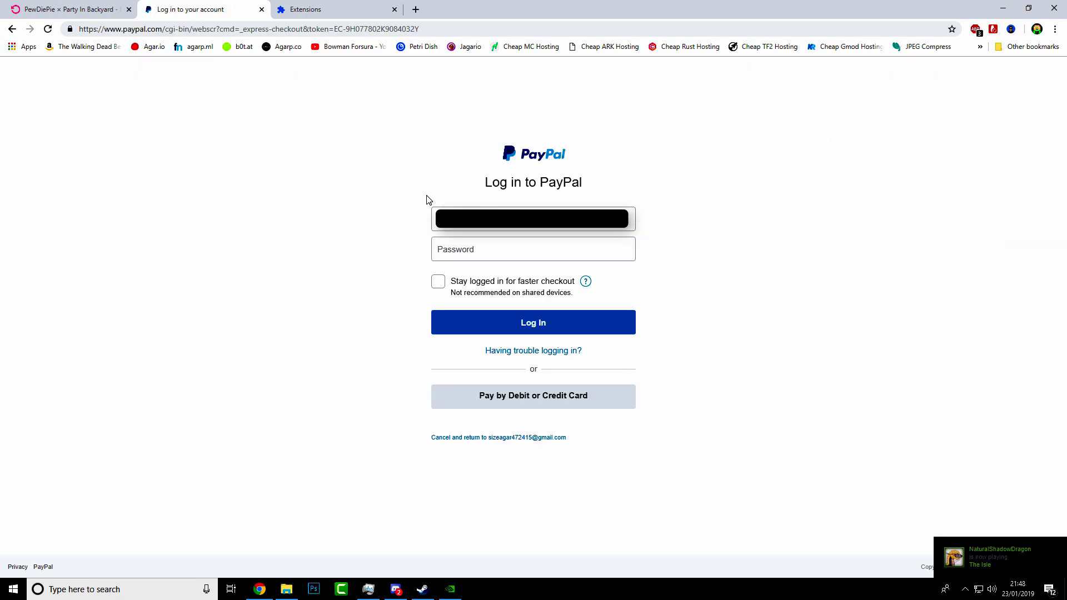
{"action": "left_click", "coordinate": [551, 247]}
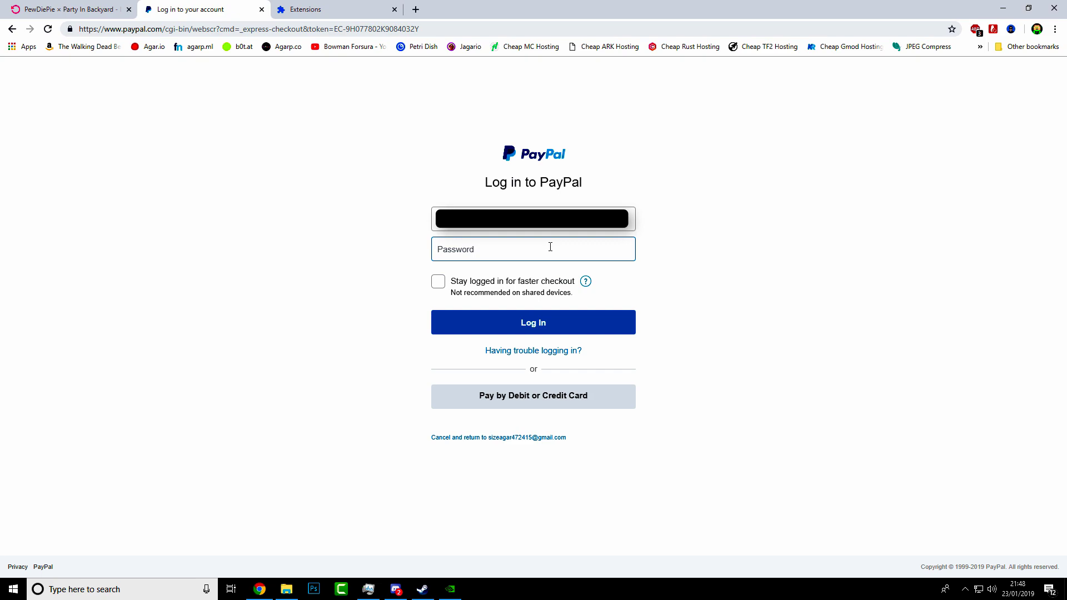
{"action": "type", "text": "a"}
{"action": "type", "text": "••••••••"}
{"action": "type", "text": "••"}
{"action": "left_click", "coordinate": [545, 329]}
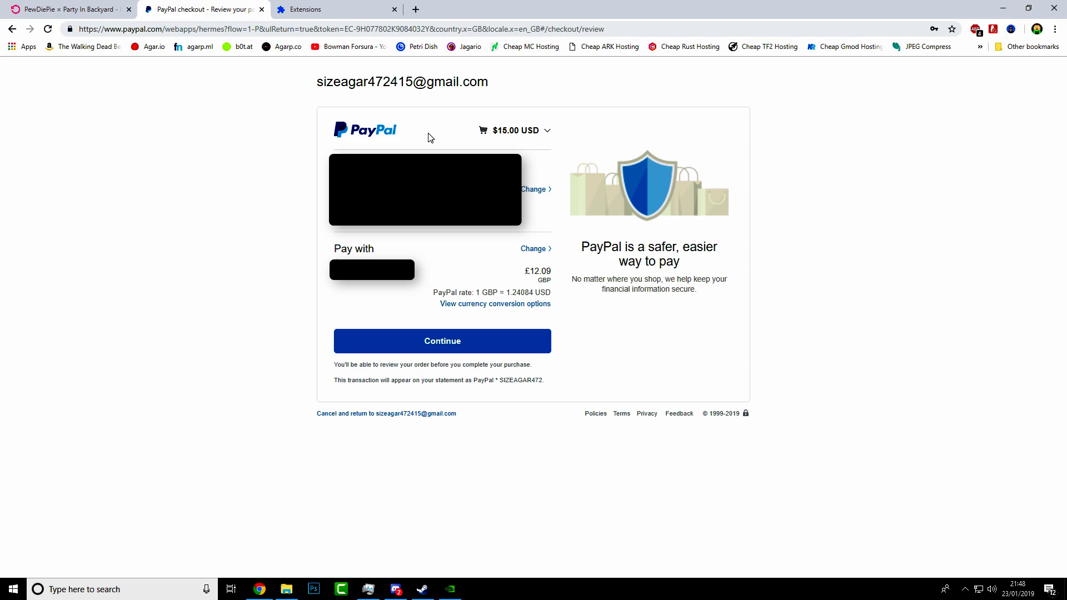
Continue on PayPal's review page to pay the $15.00 (£12.09 GBP) order
{"action": "left_click", "coordinate": [449, 344]}
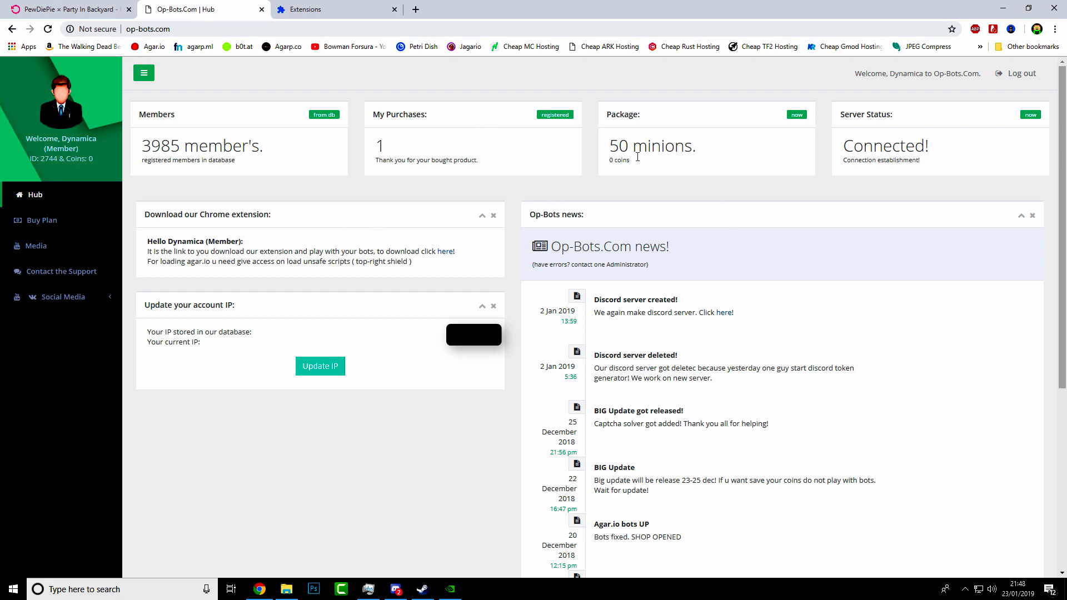
Check that the Hub package changed from 50 to 100 minions with 15000 coins
{"action": "left_click_drag", "start_coordinate": [608, 147], "coordinate": [716, 152]}
{"action": "left_click", "coordinate": [703, 178]}
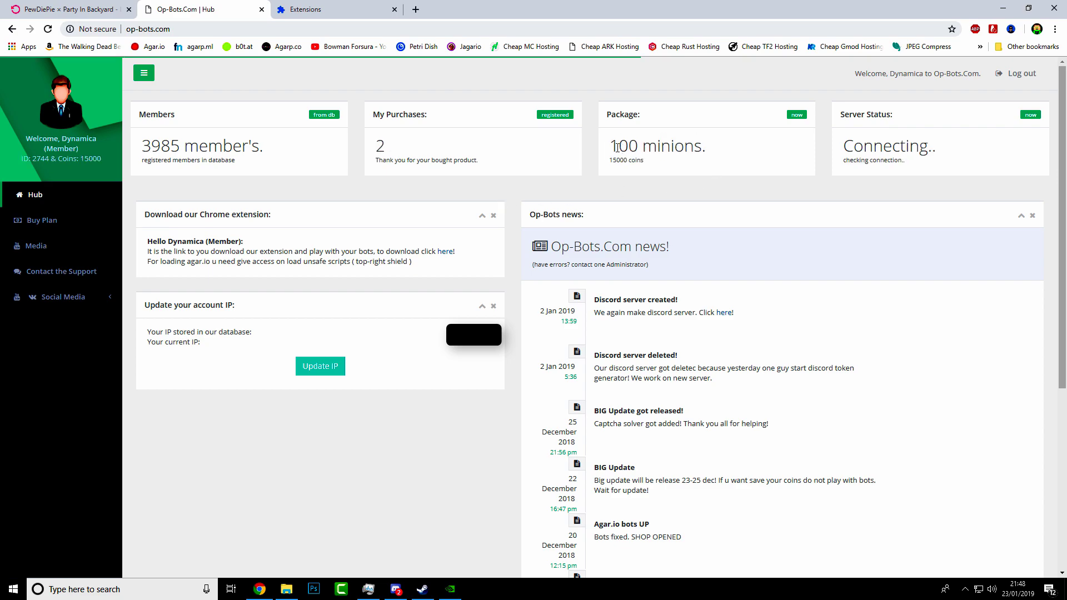
{"action": "left_click_drag", "start_coordinate": [610, 146], "coordinate": [728, 152]}
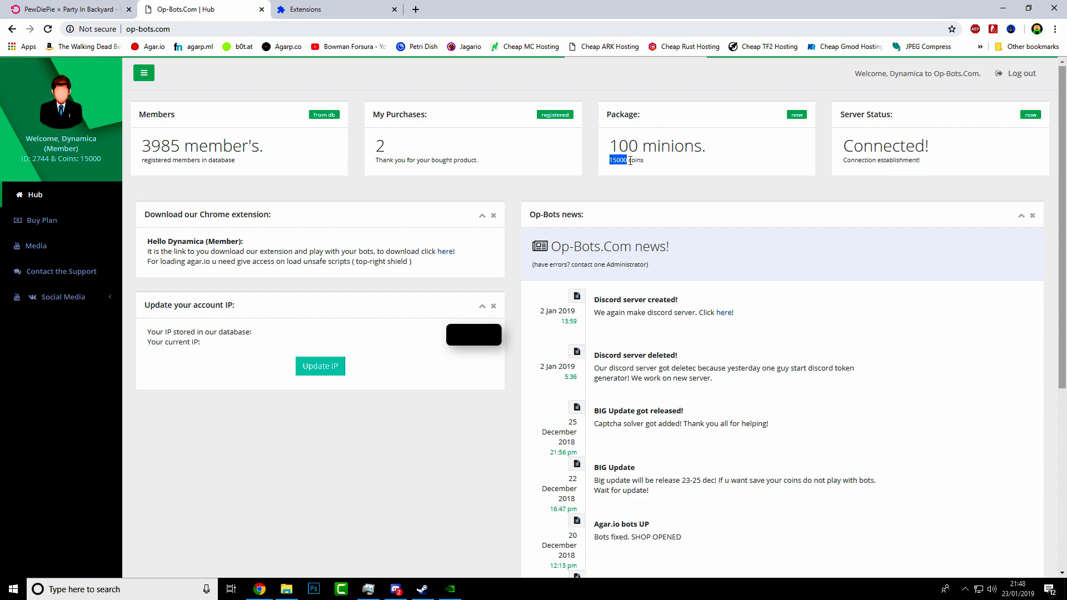
{"action": "left_click_drag", "start_coordinate": [609, 160], "coordinate": [650, 162]}
{"action": "left_click", "coordinate": [656, 182]}
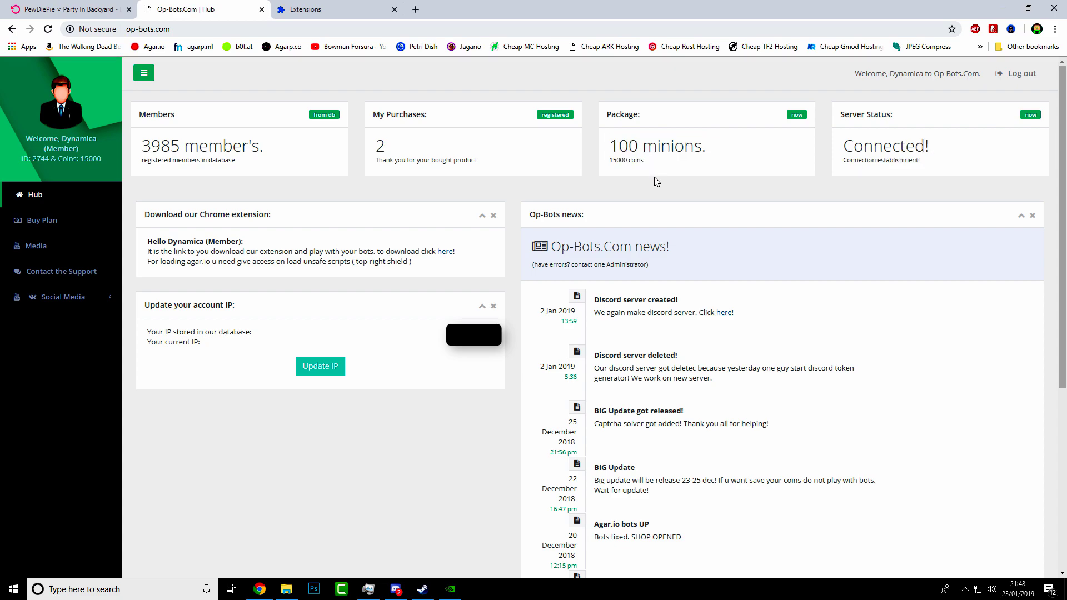
Match it against the Delux card's 15000 coins, 100 Minions and Facebook bots, then return to Hub
{"action": "left_click", "coordinate": [34, 223]}
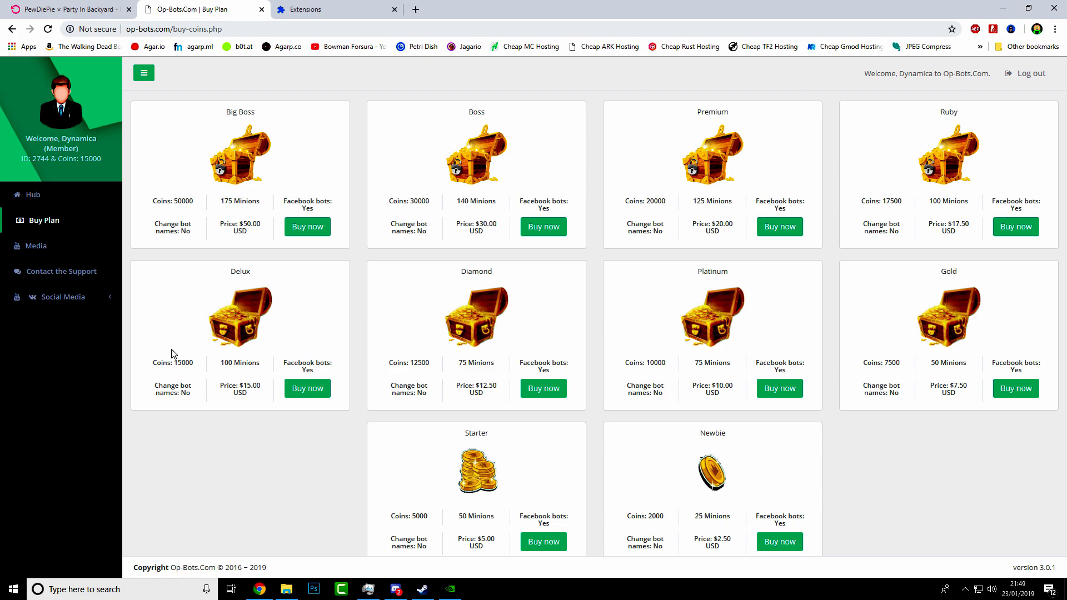
{"action": "left_click_drag", "start_coordinate": [154, 364], "coordinate": [189, 360]}
{"action": "left_click", "coordinate": [183, 363]}
{"action": "double_click", "coordinate": [175, 363]}
{"action": "left_click_drag", "start_coordinate": [173, 362], "coordinate": [193, 360]}
{"action": "left_click", "coordinate": [167, 364]}
{"action": "left_click_drag", "start_coordinate": [221, 364], "coordinate": [332, 363]}
{"action": "left_click", "coordinate": [255, 363]}
{"action": "left_click", "coordinate": [311, 369]}
{"action": "left_click", "coordinate": [43, 209]}
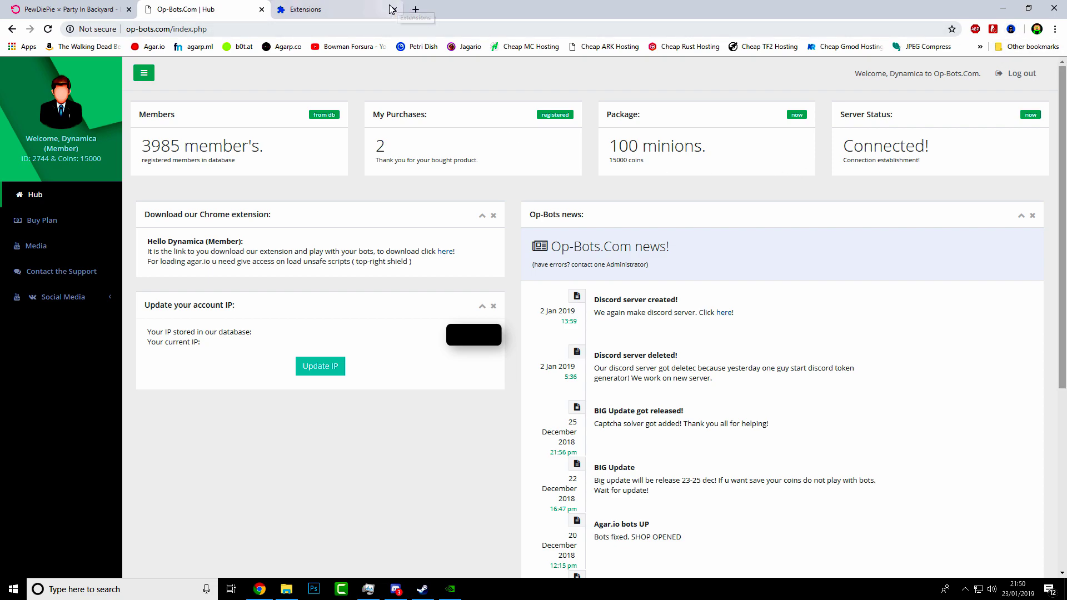
Revisit the Extensions tab, then load agar.io in a new tab
{"action": "left_click", "coordinate": [366, 10]}
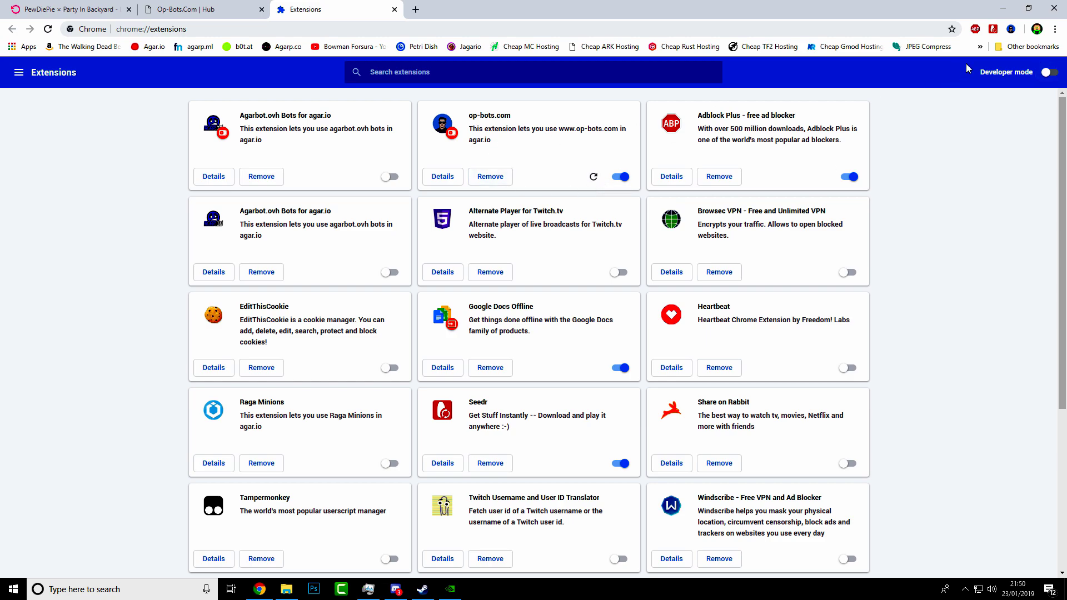
{"action": "left_click", "coordinate": [416, 7]}
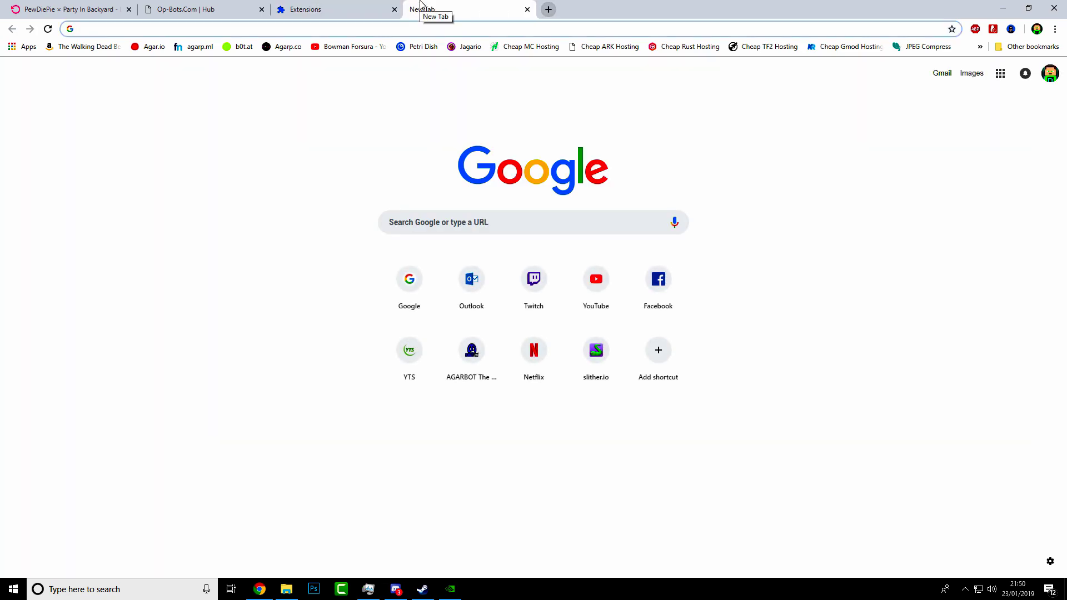
{"action": "key", "text": "Down"}
{"action": "key", "text": "Escape"}
{"action": "type", "text": "agar.io"}
{"action": "key", "text": "Return"}
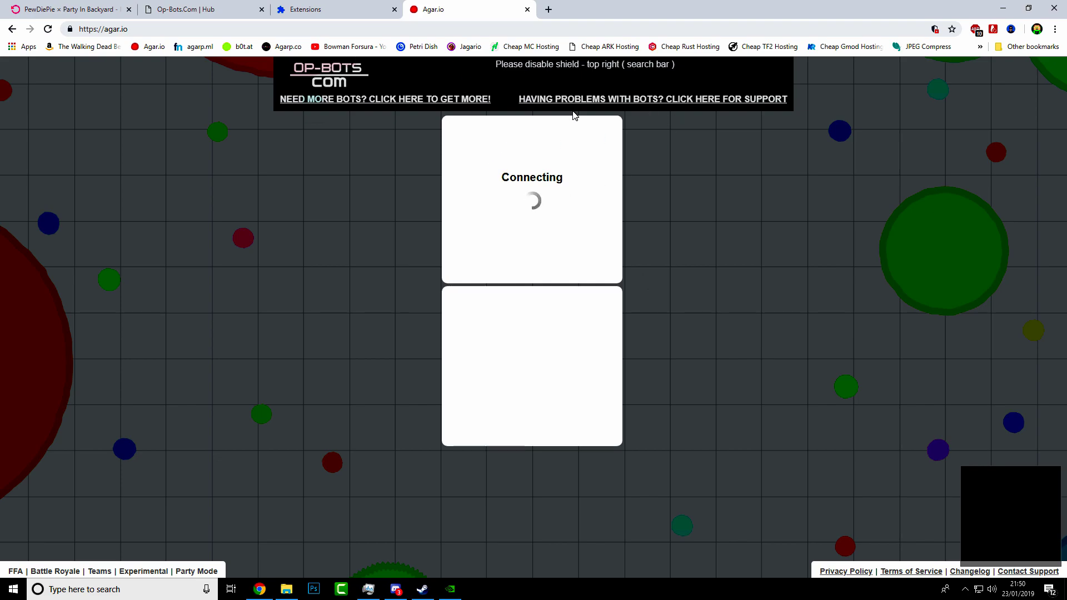
Load the unsafe scripts from the address-bar shield so the Op-Bots bar appears
{"action": "left_click", "coordinate": [934, 30]}
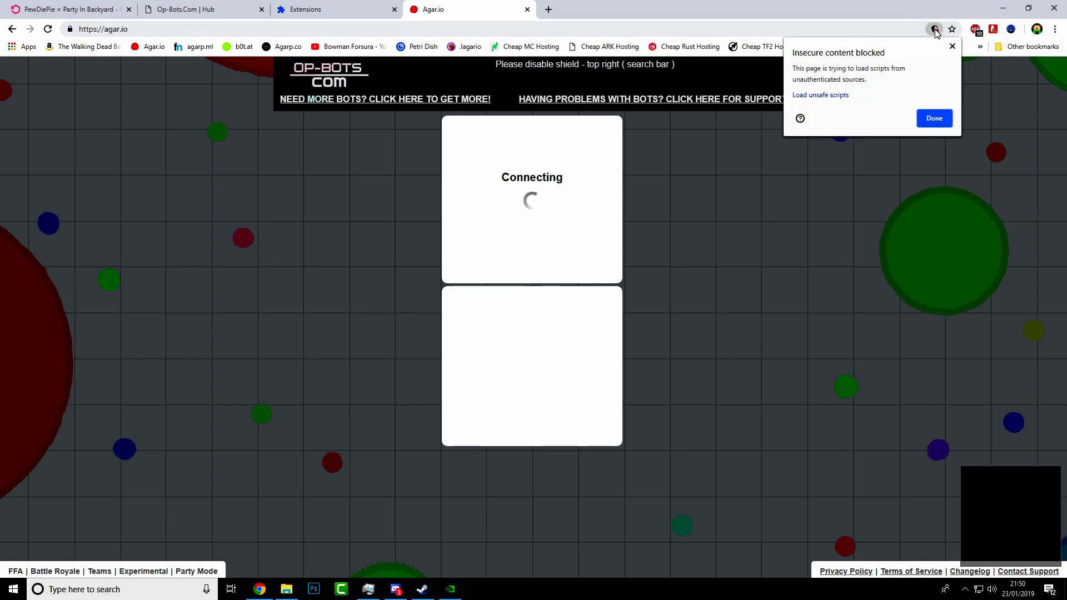
{"action": "left_click", "coordinate": [830, 99]}
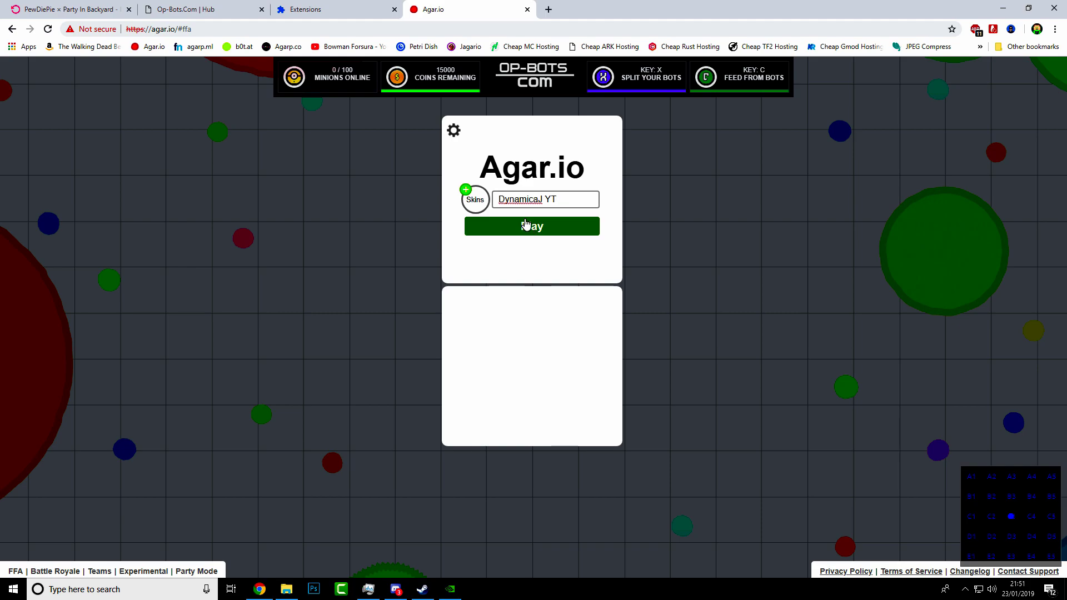
Open and close the Agar.io gear settings, then reload the page with F5
{"action": "left_click", "coordinate": [454, 132]}
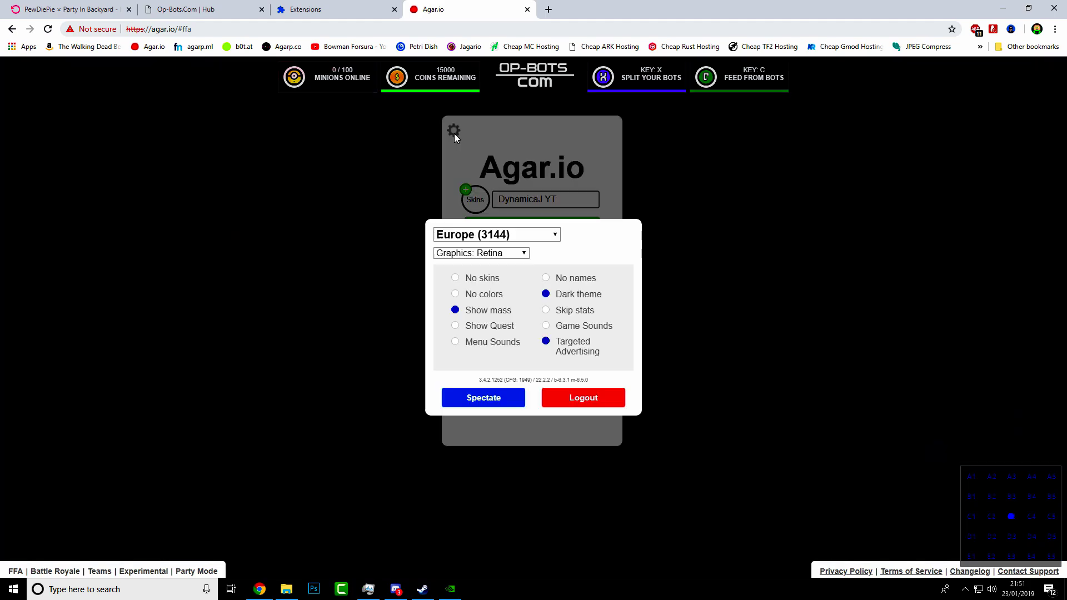
{"action": "left_click", "coordinate": [631, 229]}
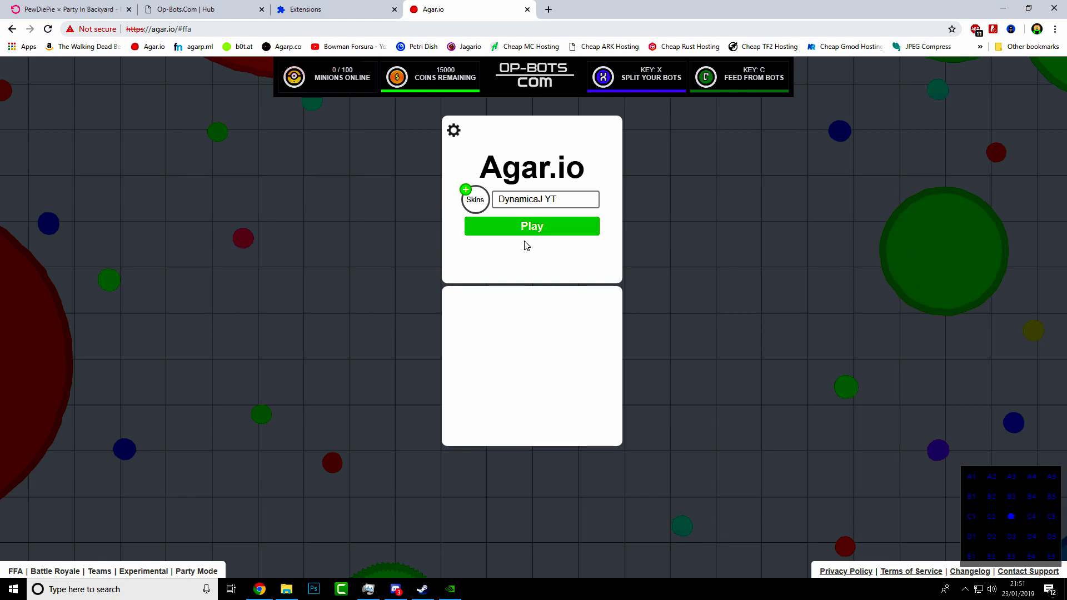
{"action": "key", "text": "F5"}
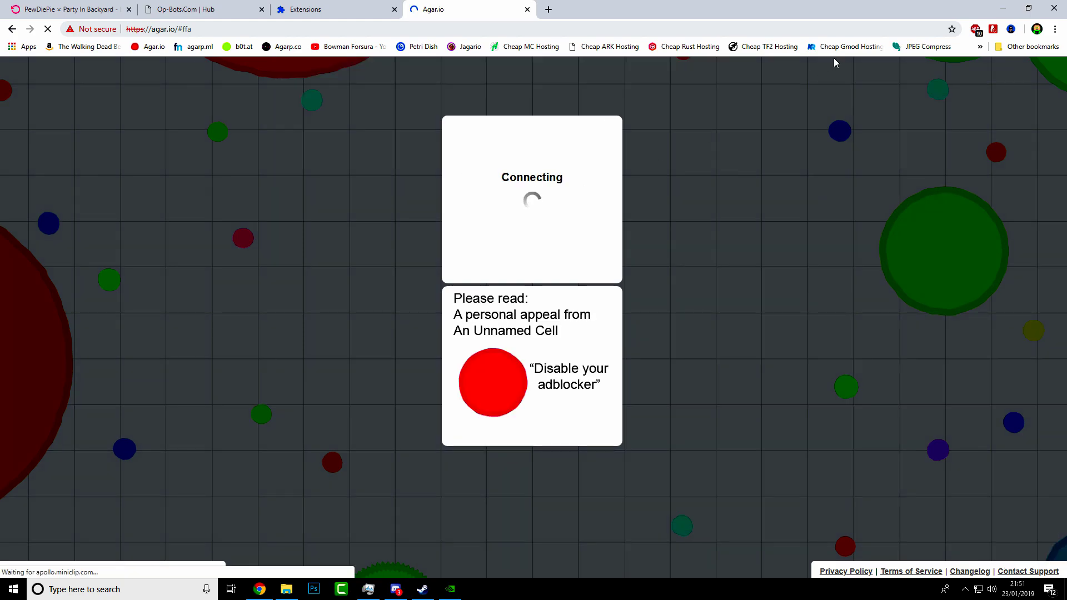